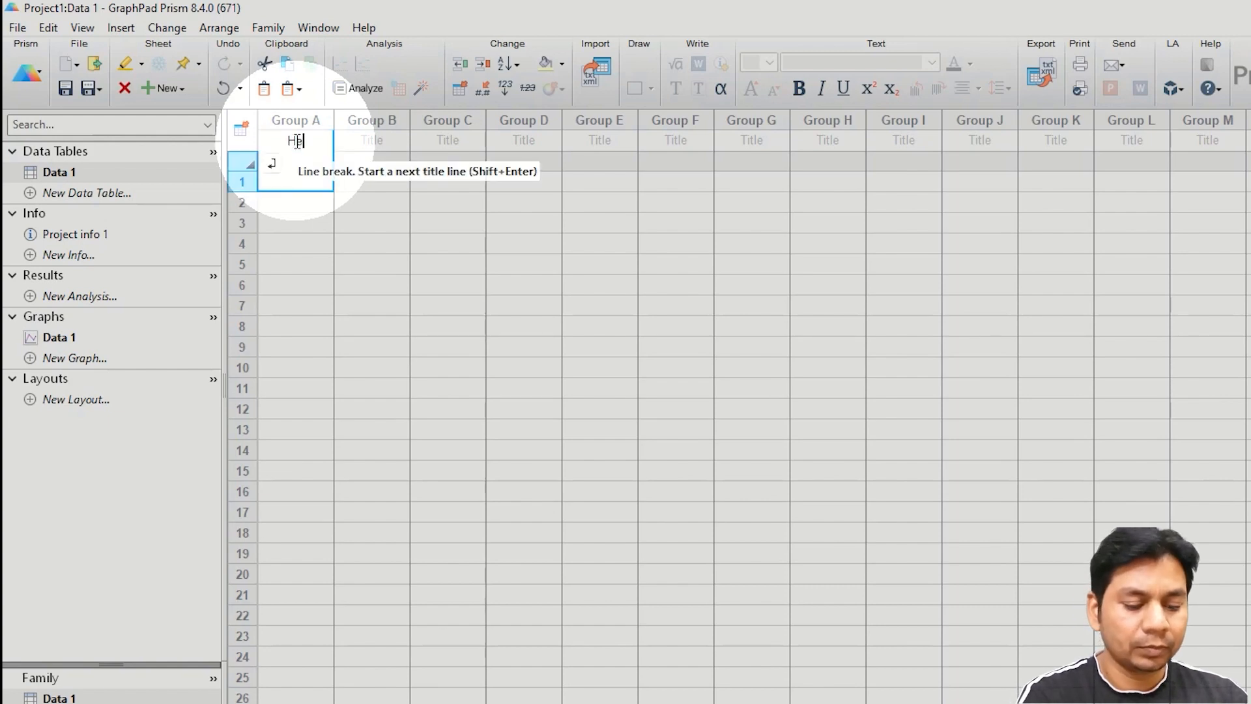
Step: Title the Group A column of the data table "Healthy"
type("lthy")
left_click_drag(315, 141, 274, 139)
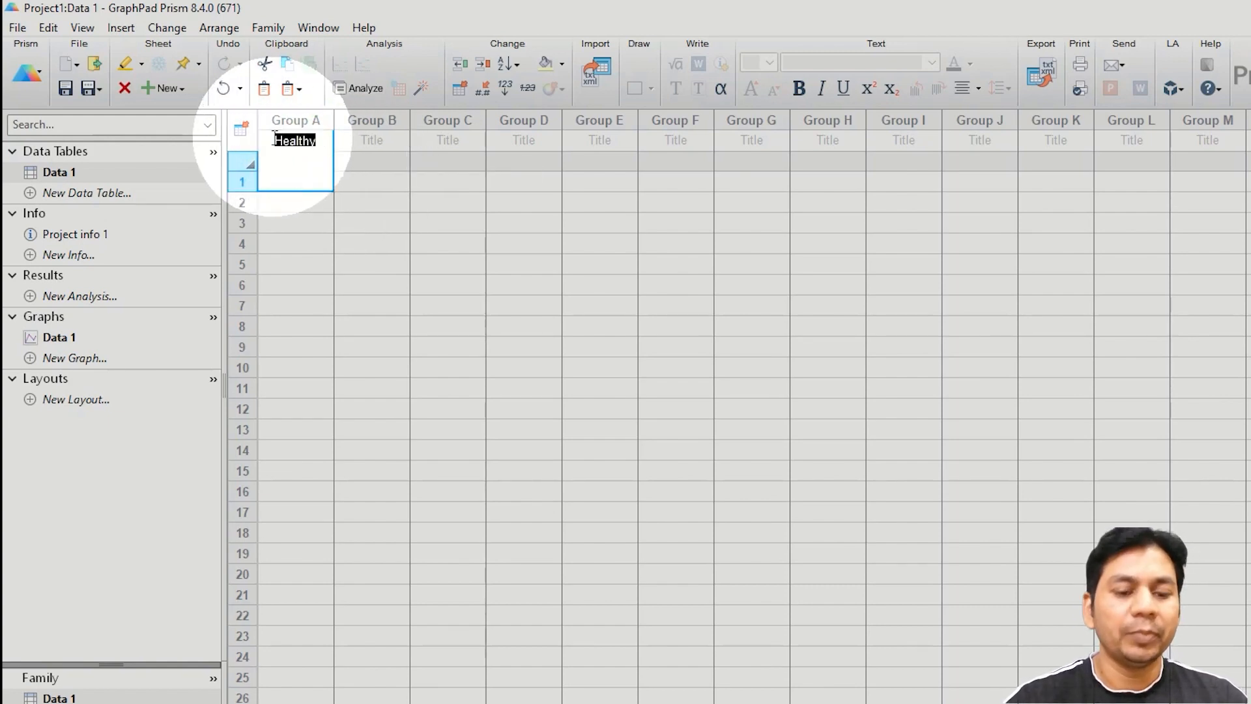
left_click(372, 243)
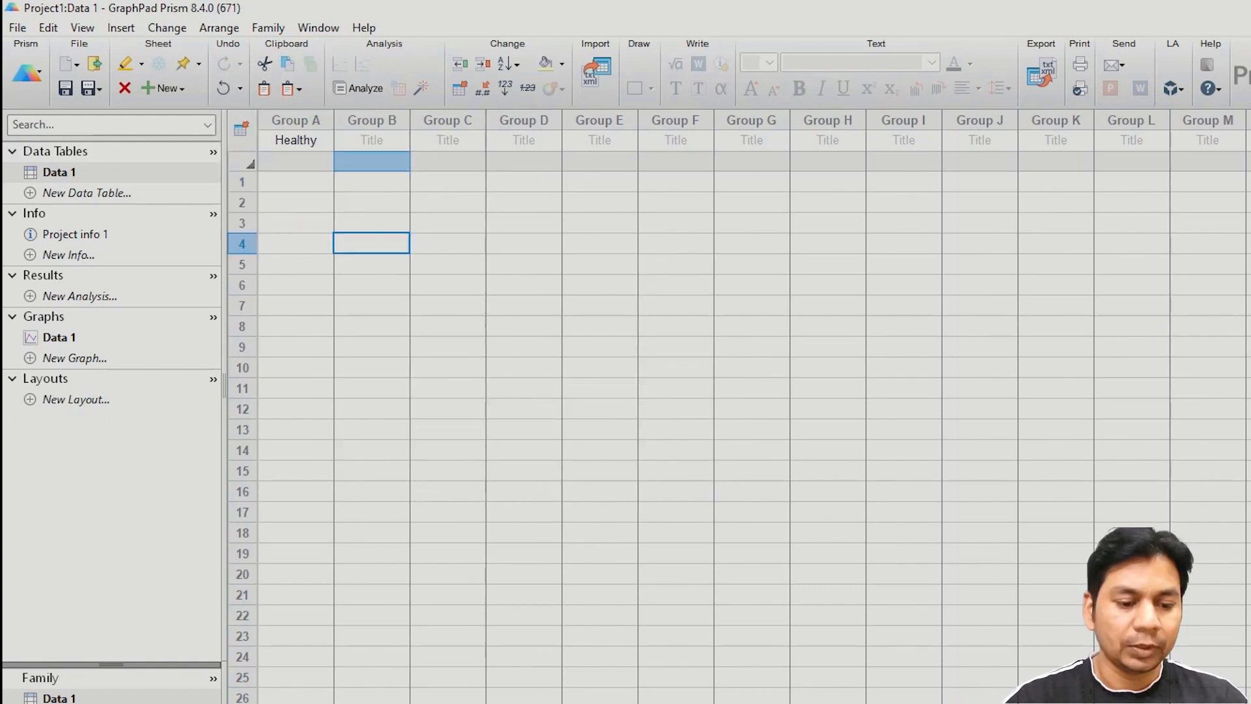
Step: Copy the Healthy and Patient columns with their headings from the Excel workbook into the Prism data table, starting at the Group A title
key("alt+Tab")
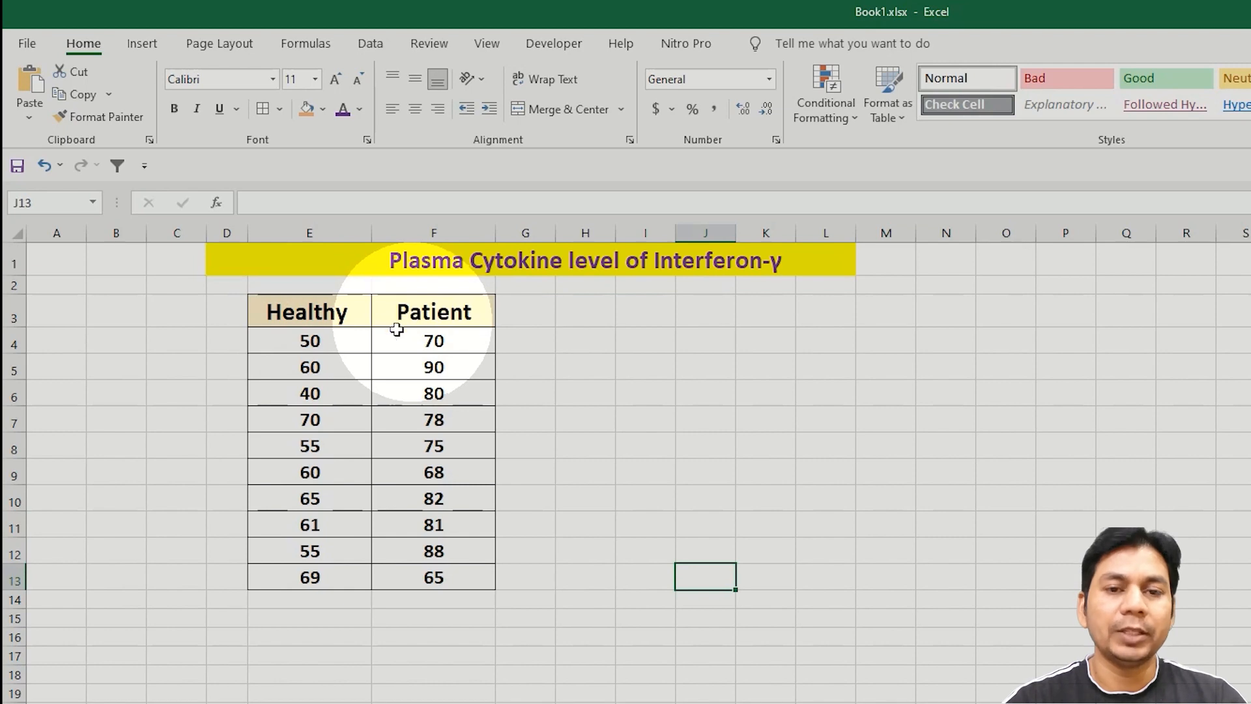
mouse_move(271, 312)
left_mouse_down()
mouse_move(410, 366)
mouse_move(418, 577)
left_mouse_up()
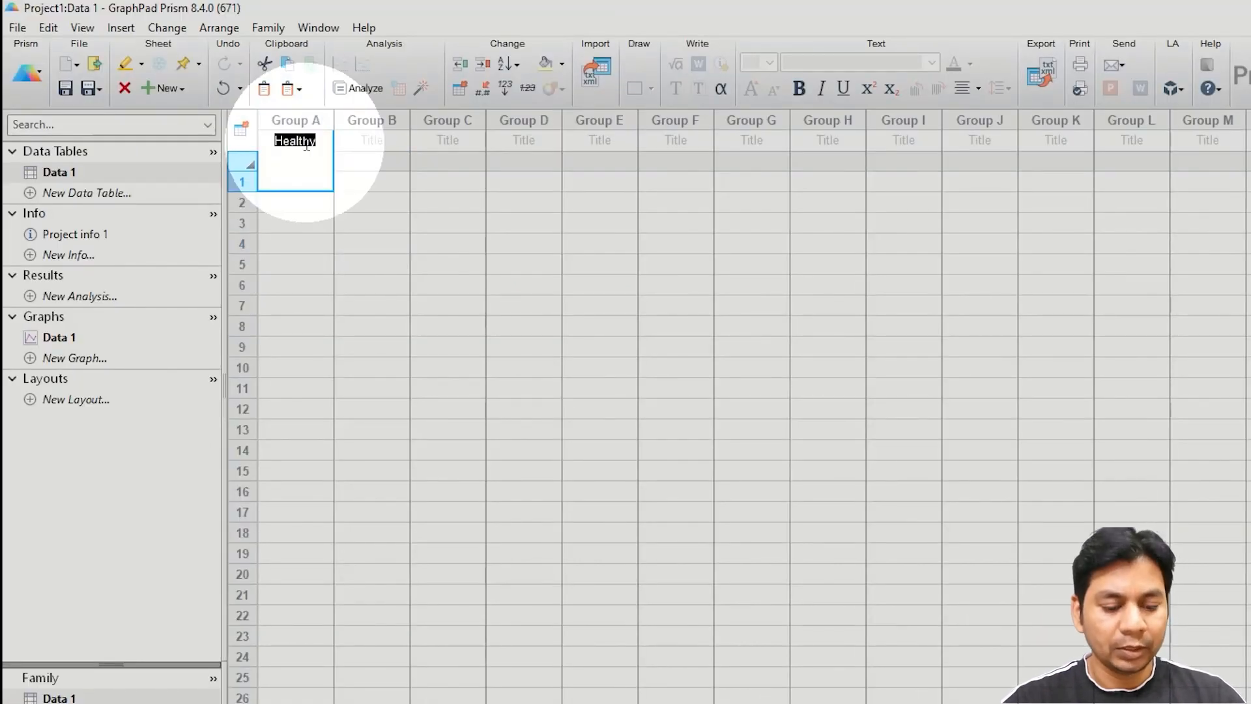
key("ctrl+v")
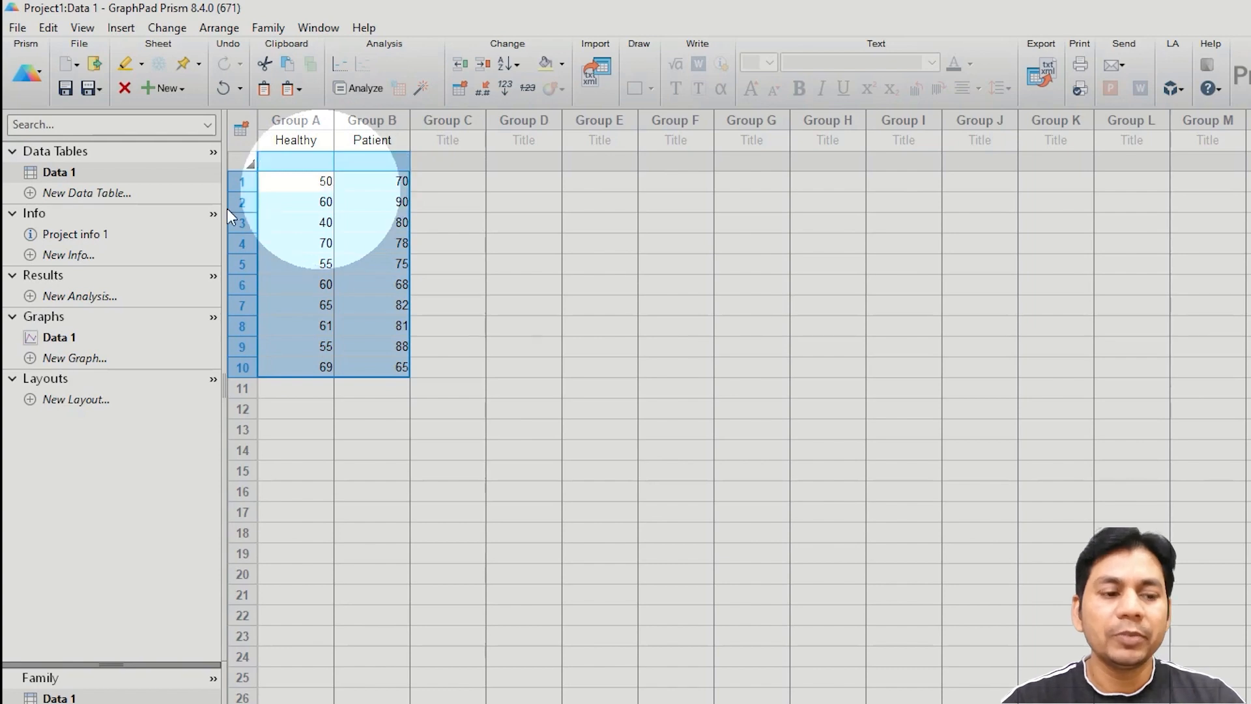
Step: Create a vertical Box & whiskers graph of Data 1 with the plot option "Min to Max. Show all points"
left_click(52, 340)
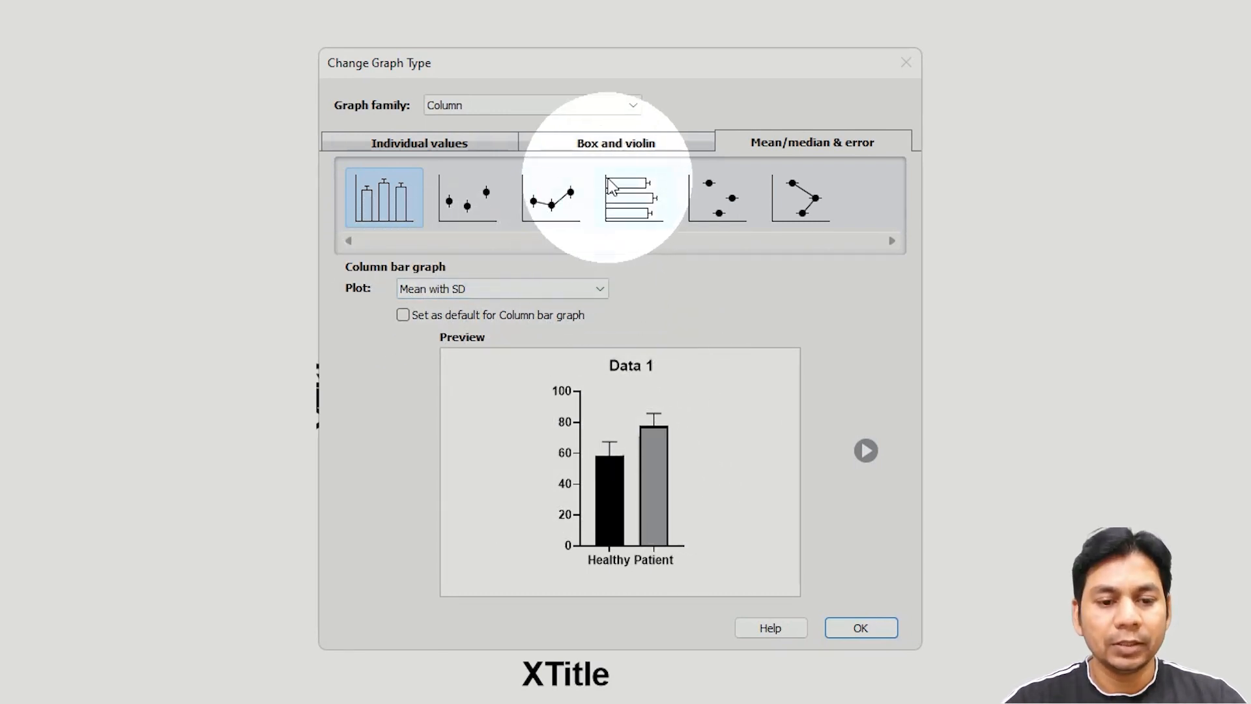
left_click(460, 144)
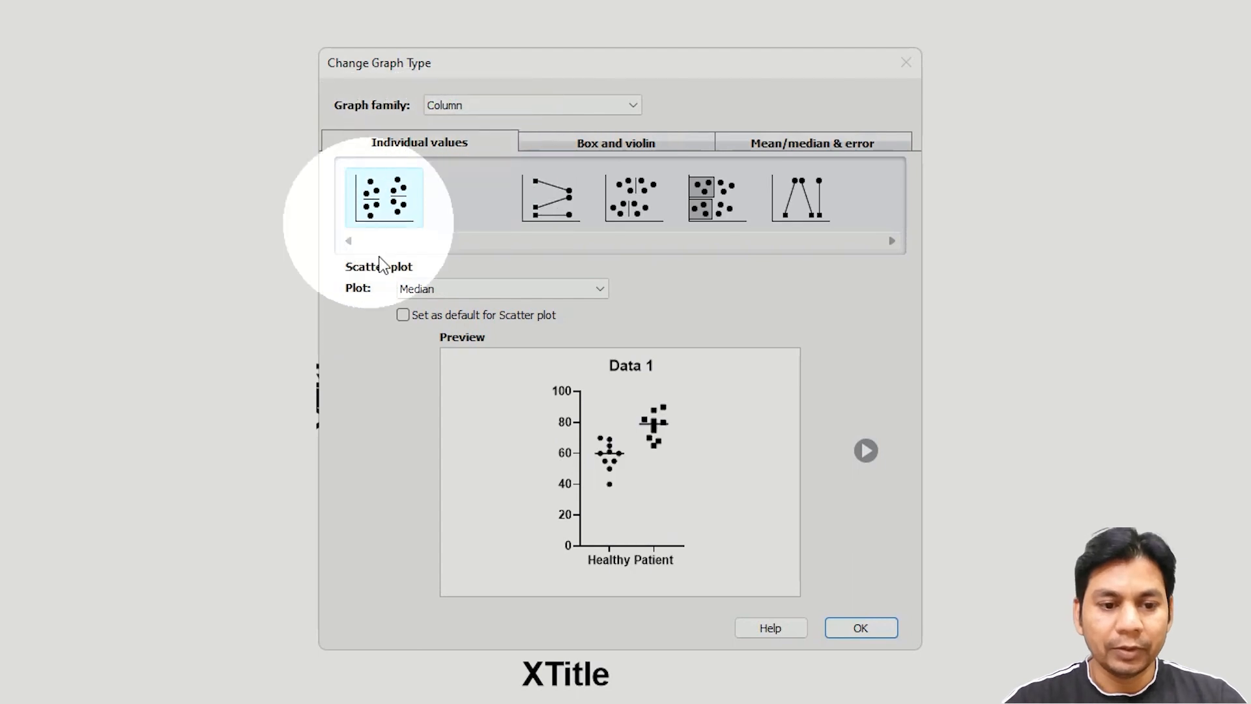
left_click(464, 207)
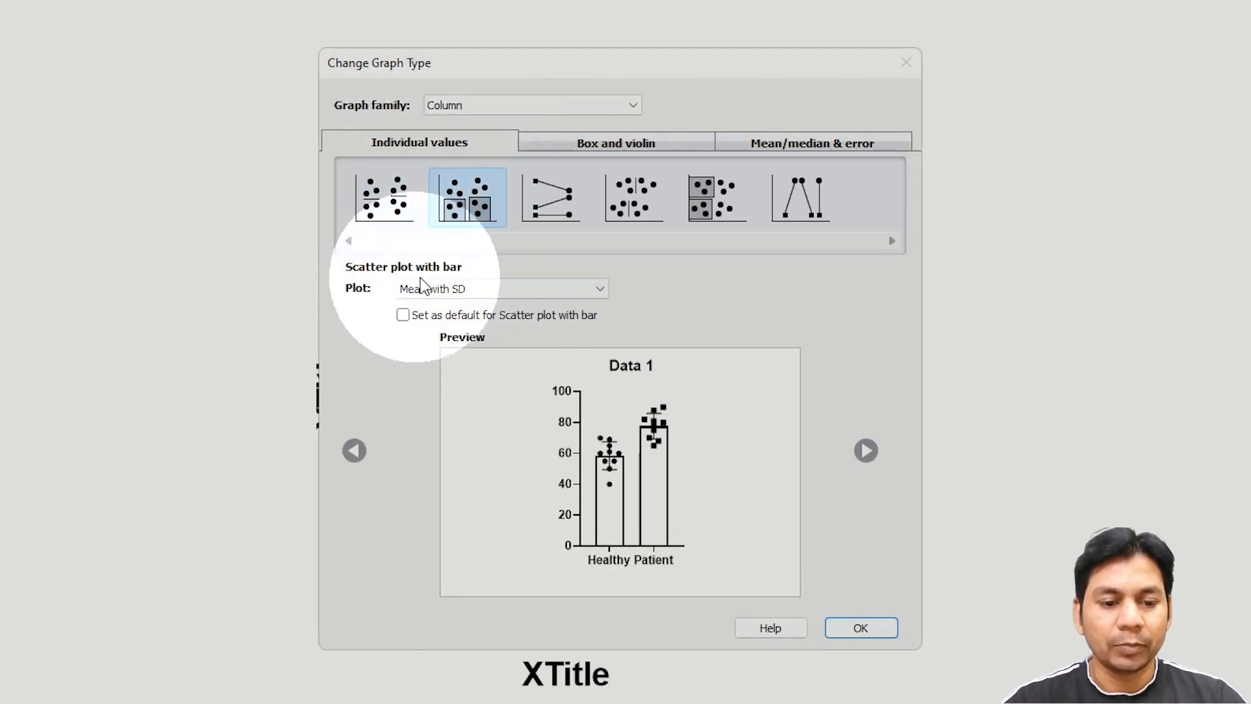
left_click(621, 146)
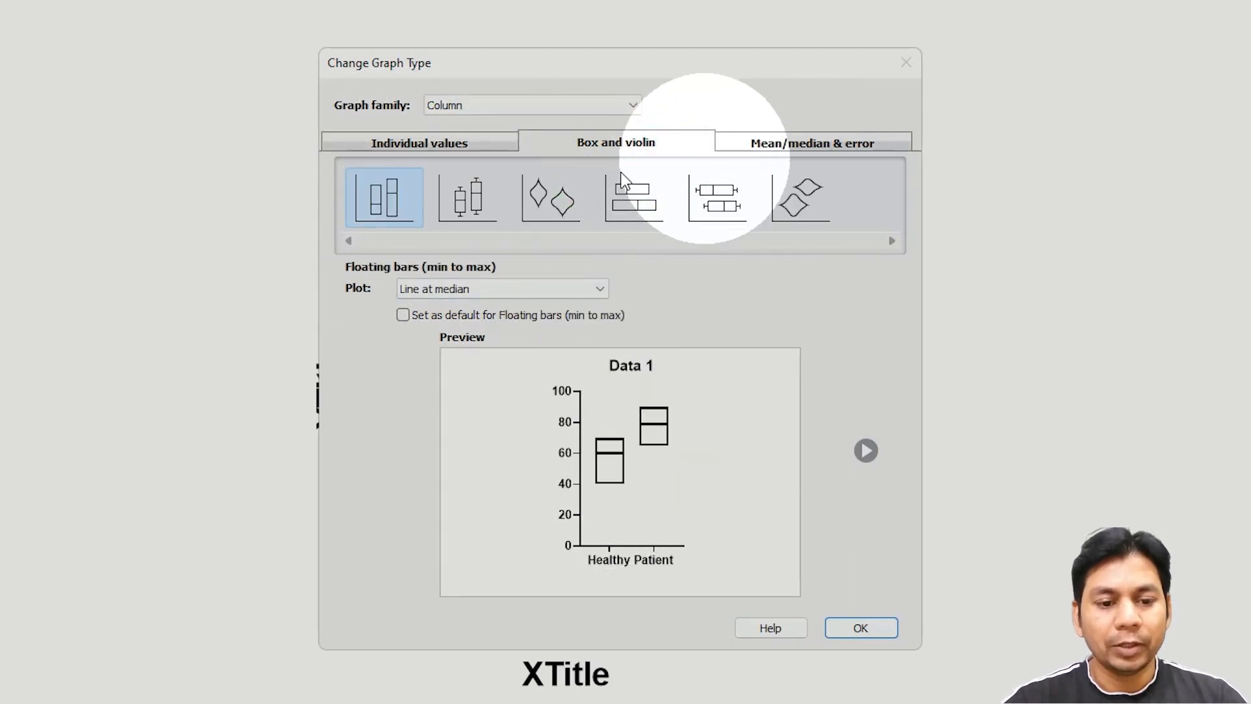
left_click(482, 201)
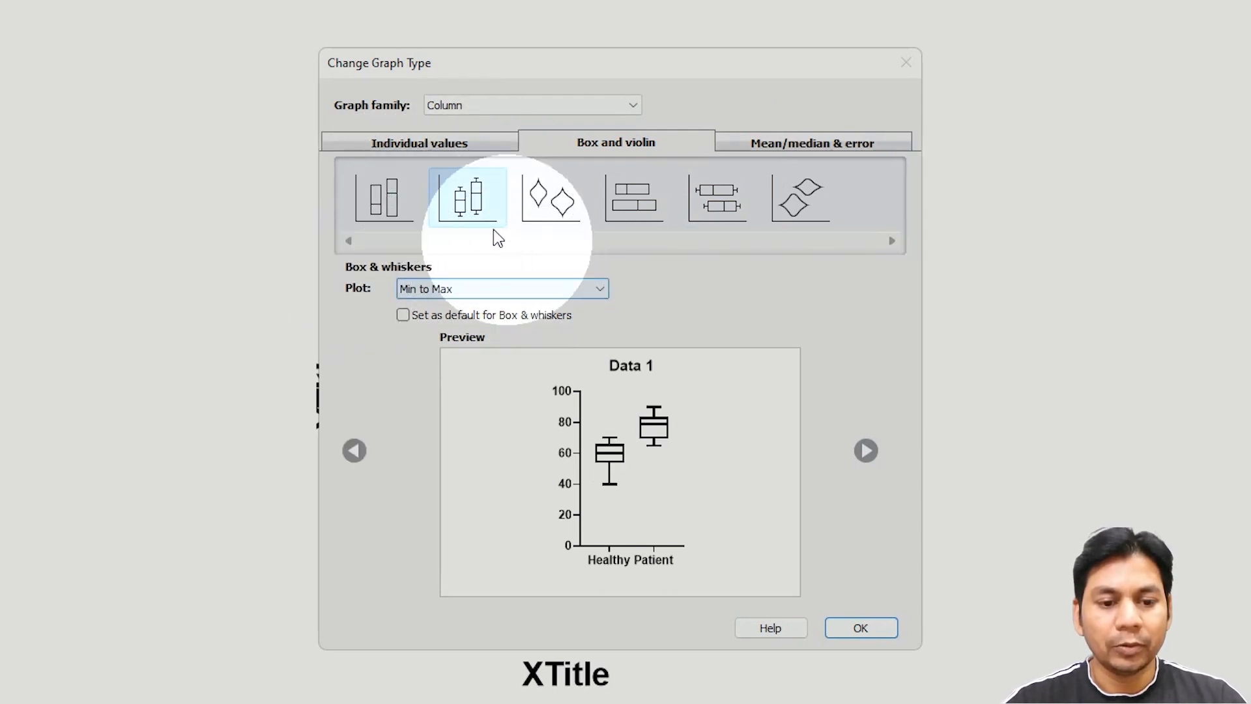
left_click(598, 291)
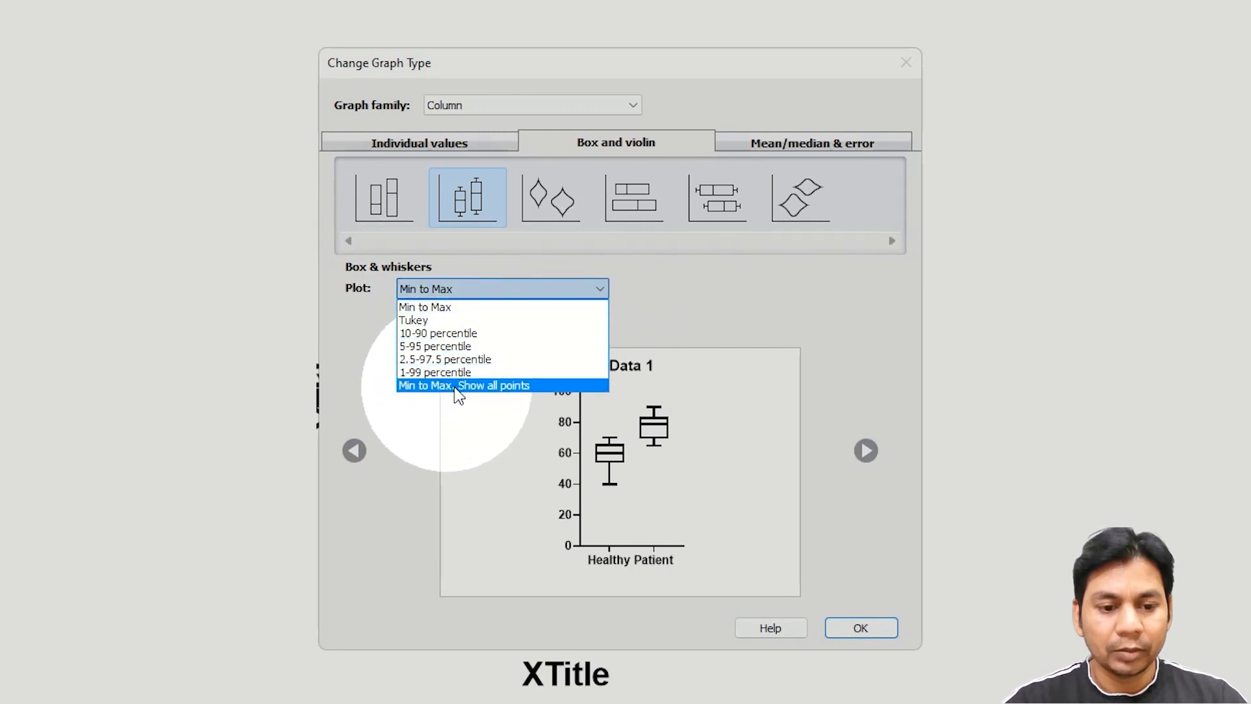
left_click(520, 388)
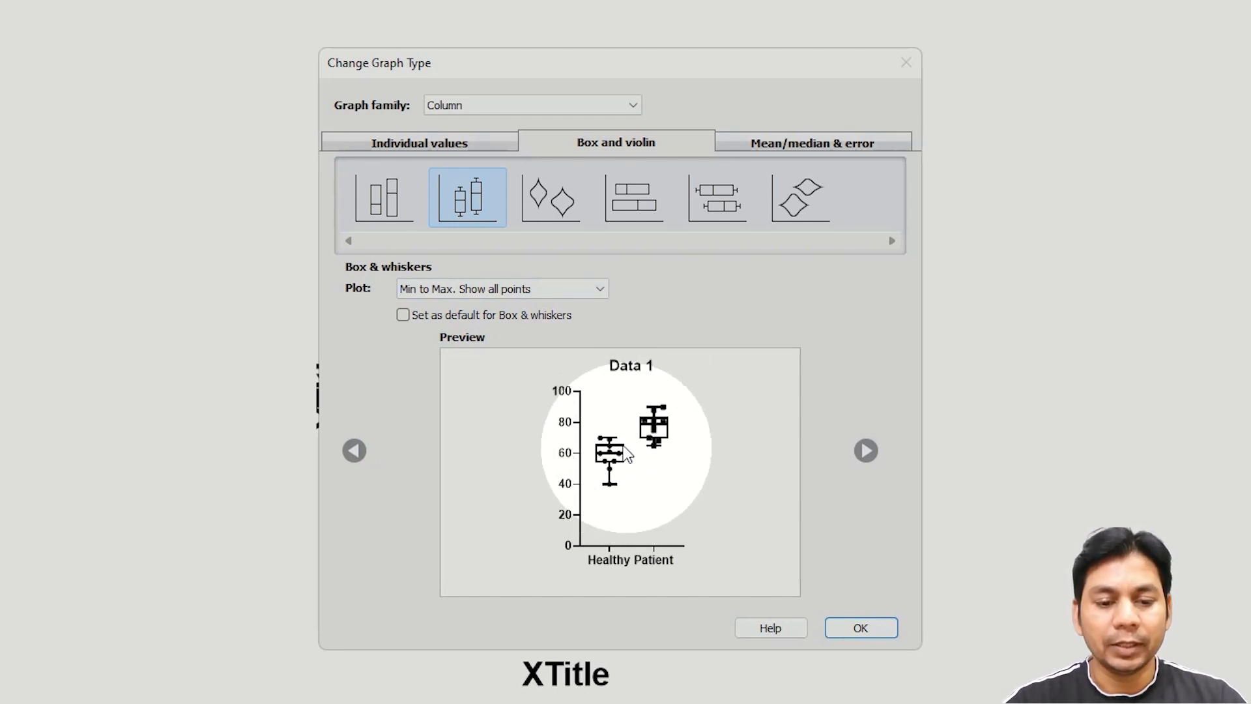
left_click(861, 630)
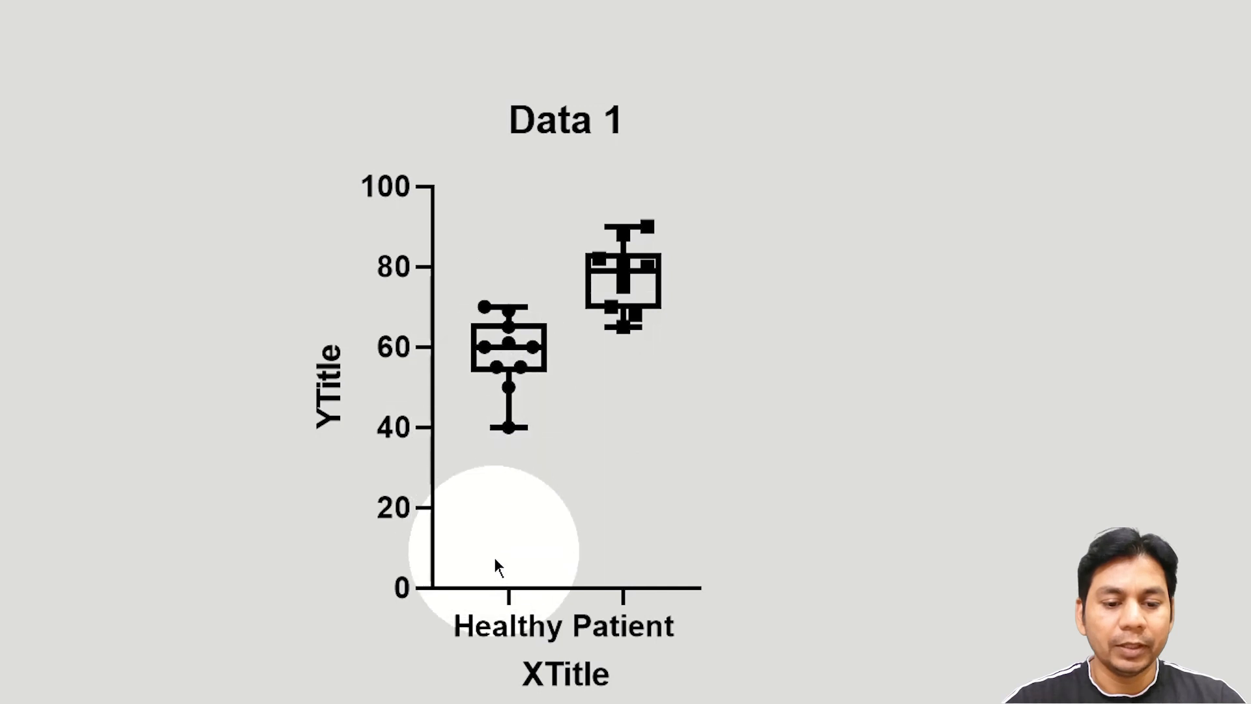
Step: Start a t test on the Healthy and Patient data sets and bring up its calculation and output options
mouse_move(622, 262)
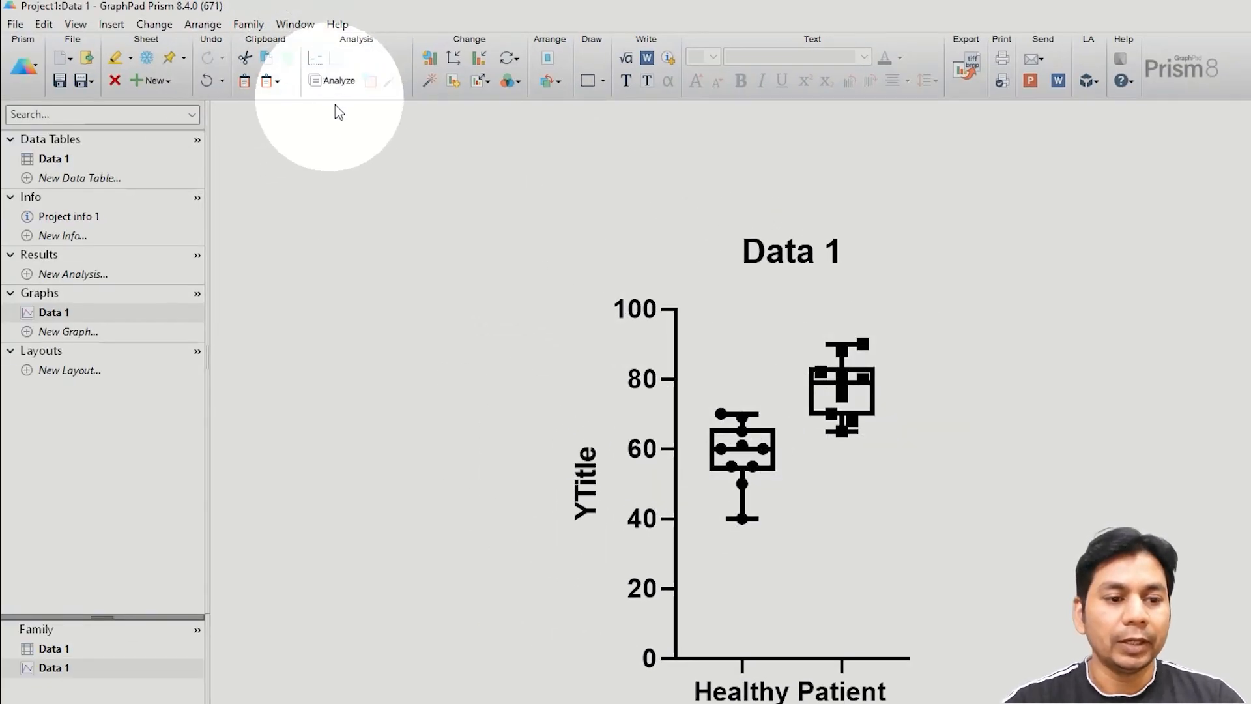
left_click(342, 85)
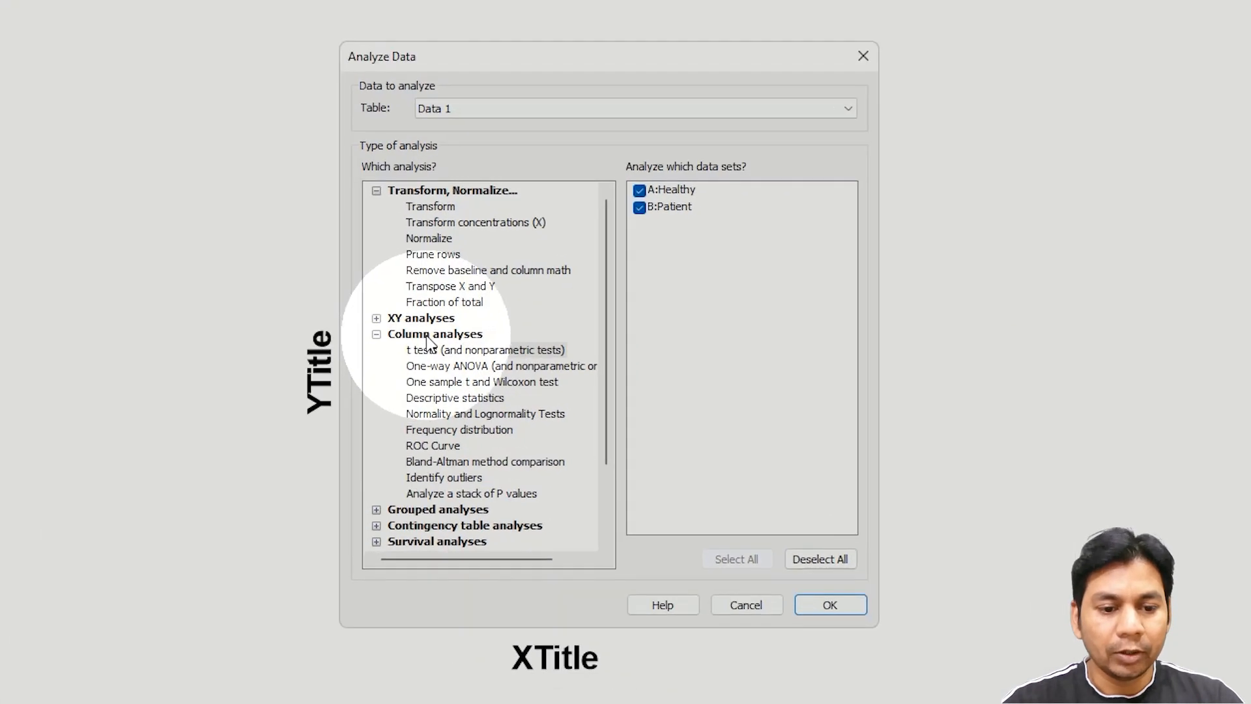
left_click(675, 450)
left_click(675, 450)
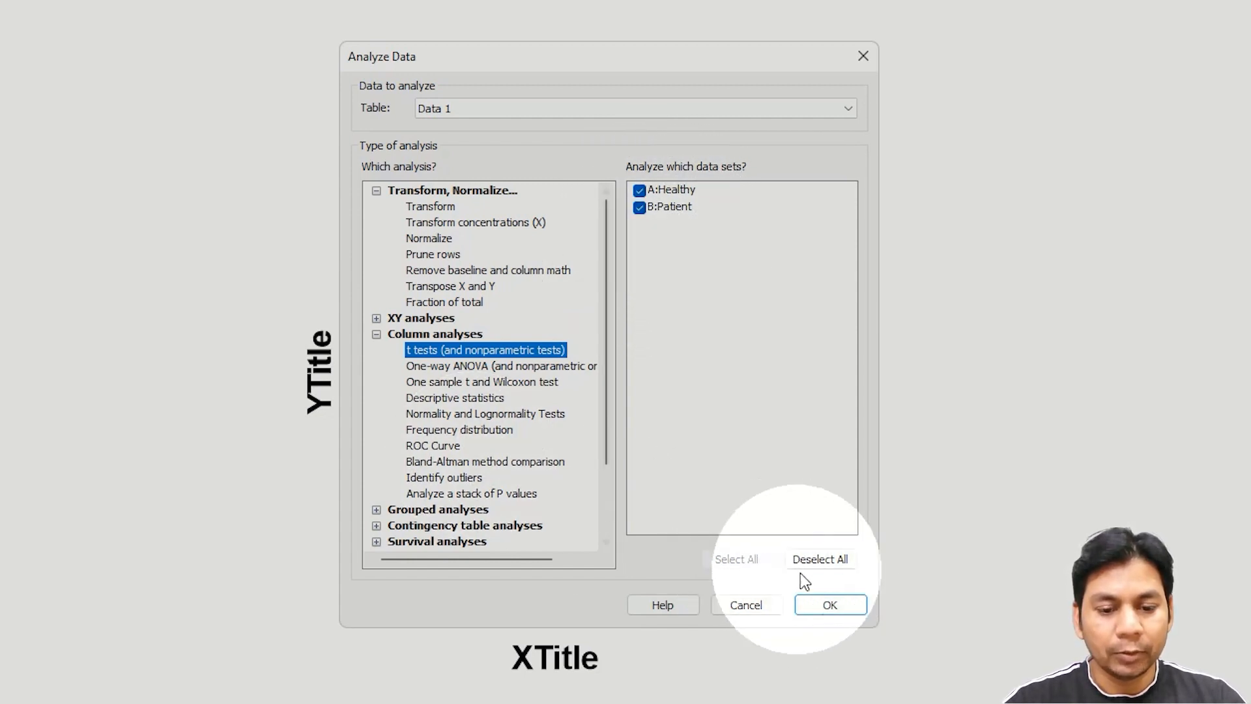
left_click(825, 606)
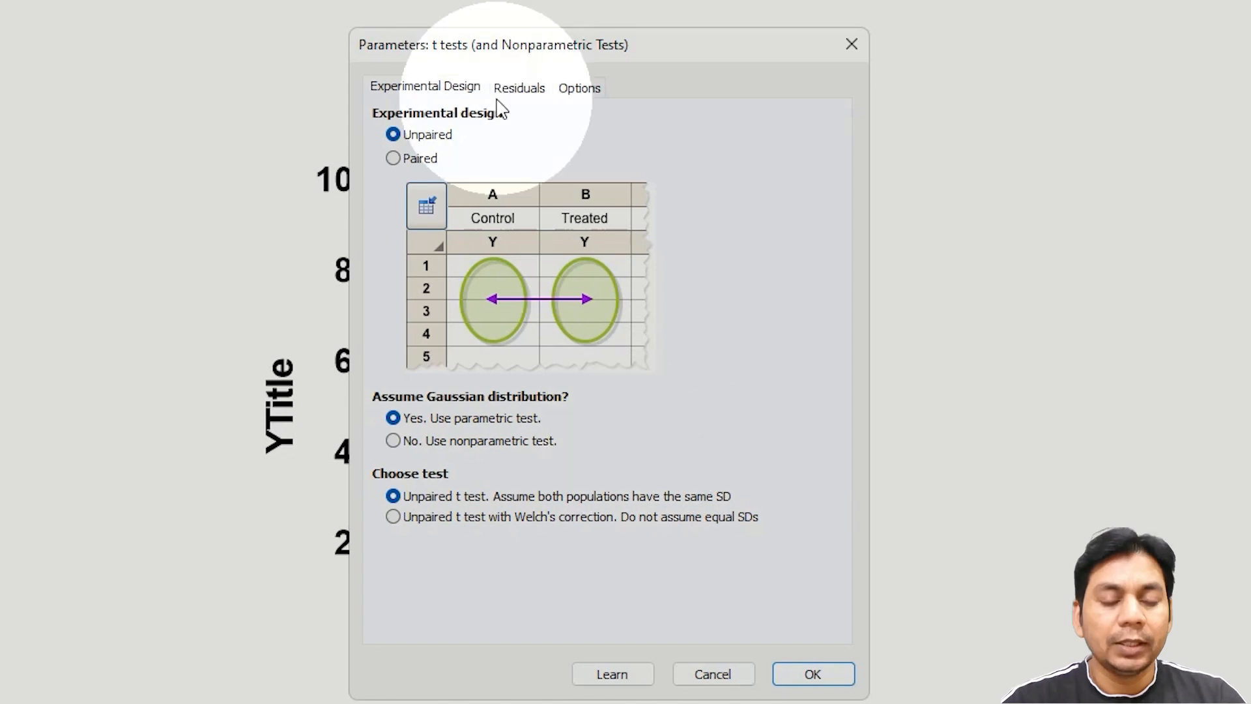
left_click(528, 89)
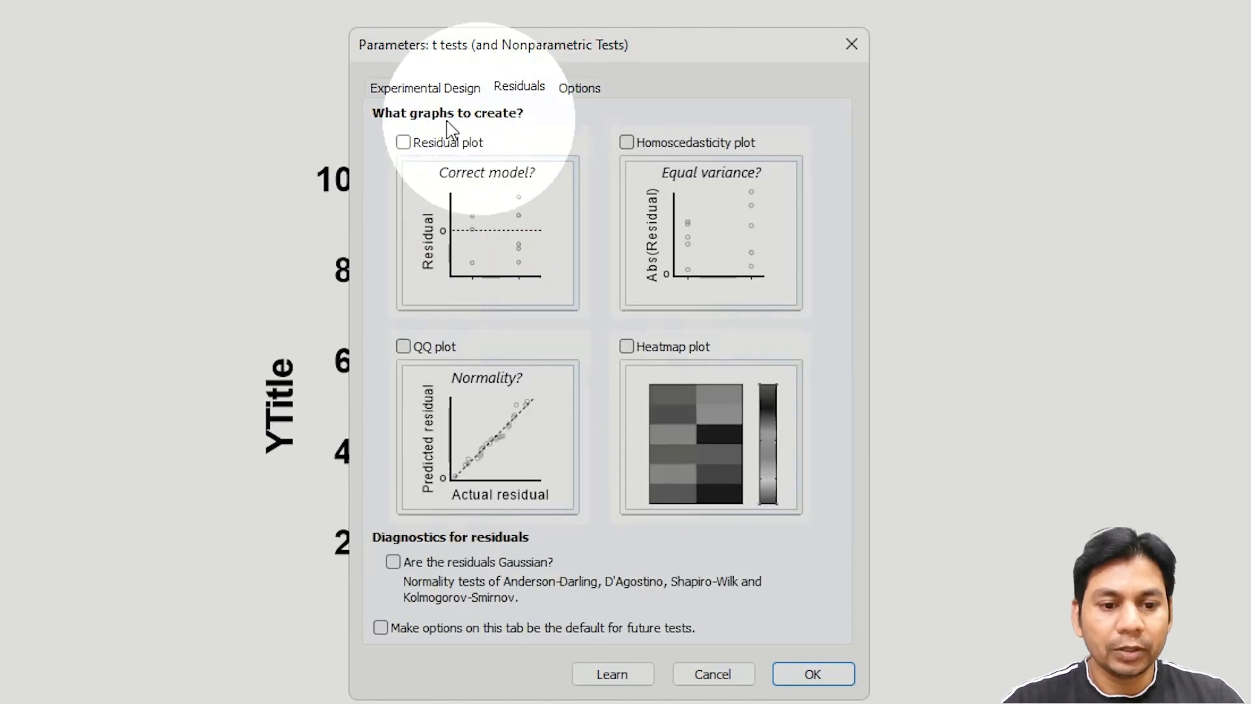
left_click(582, 89)
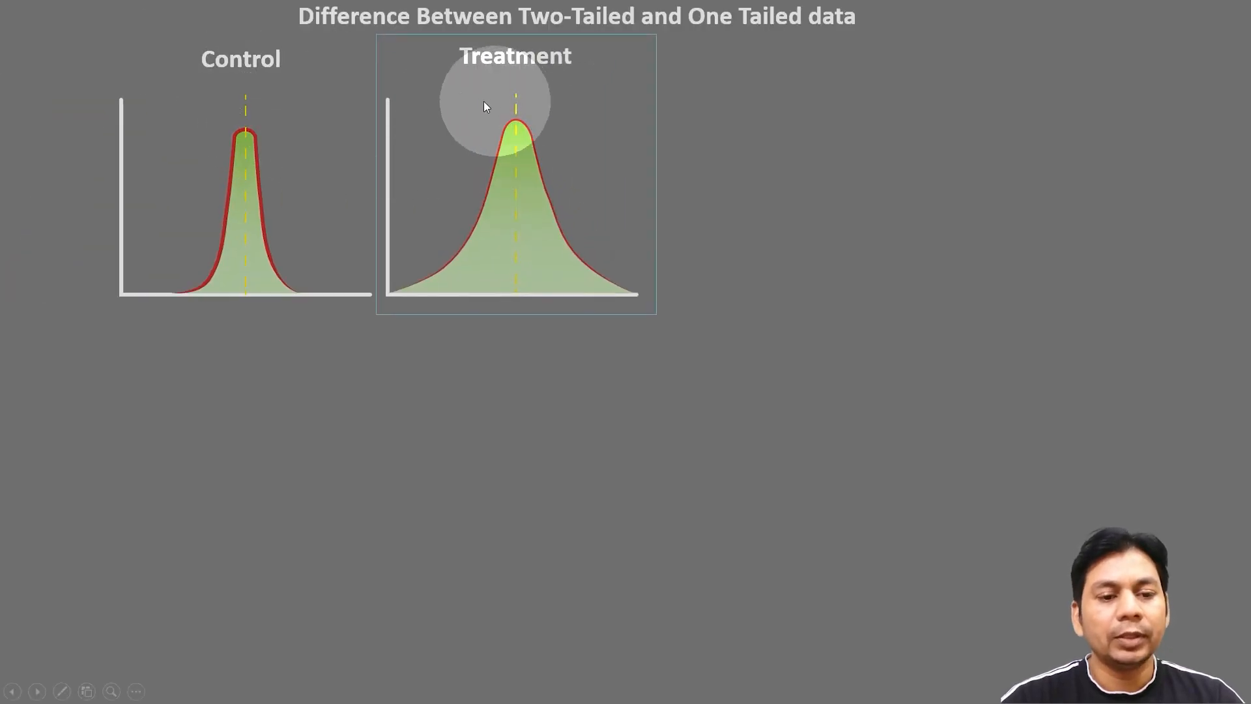
left_click(534, 186)
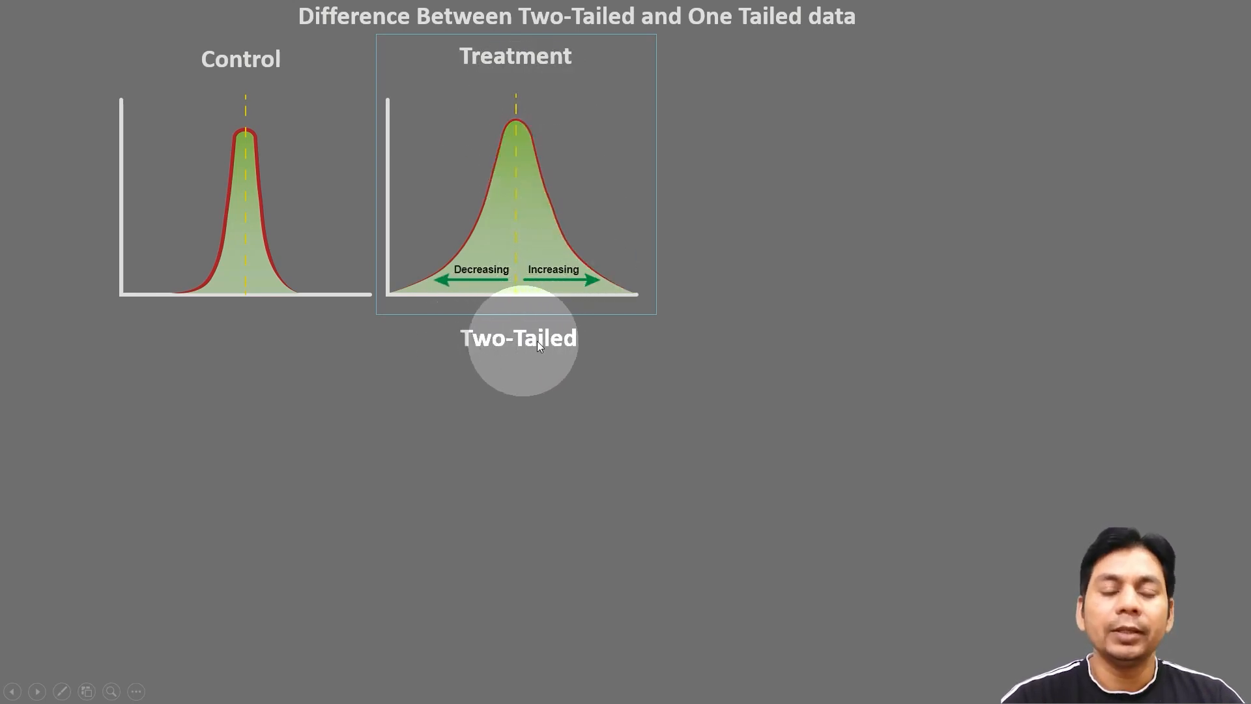
left_click(410, 358)
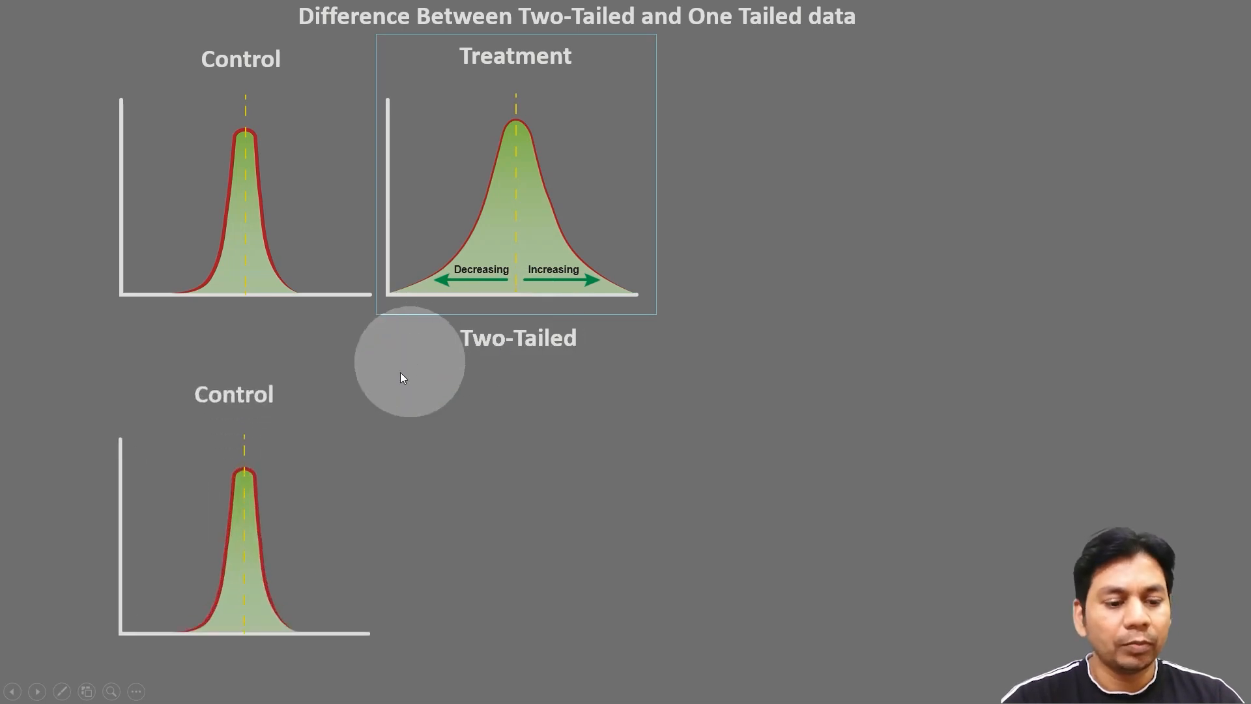
left_click(295, 451)
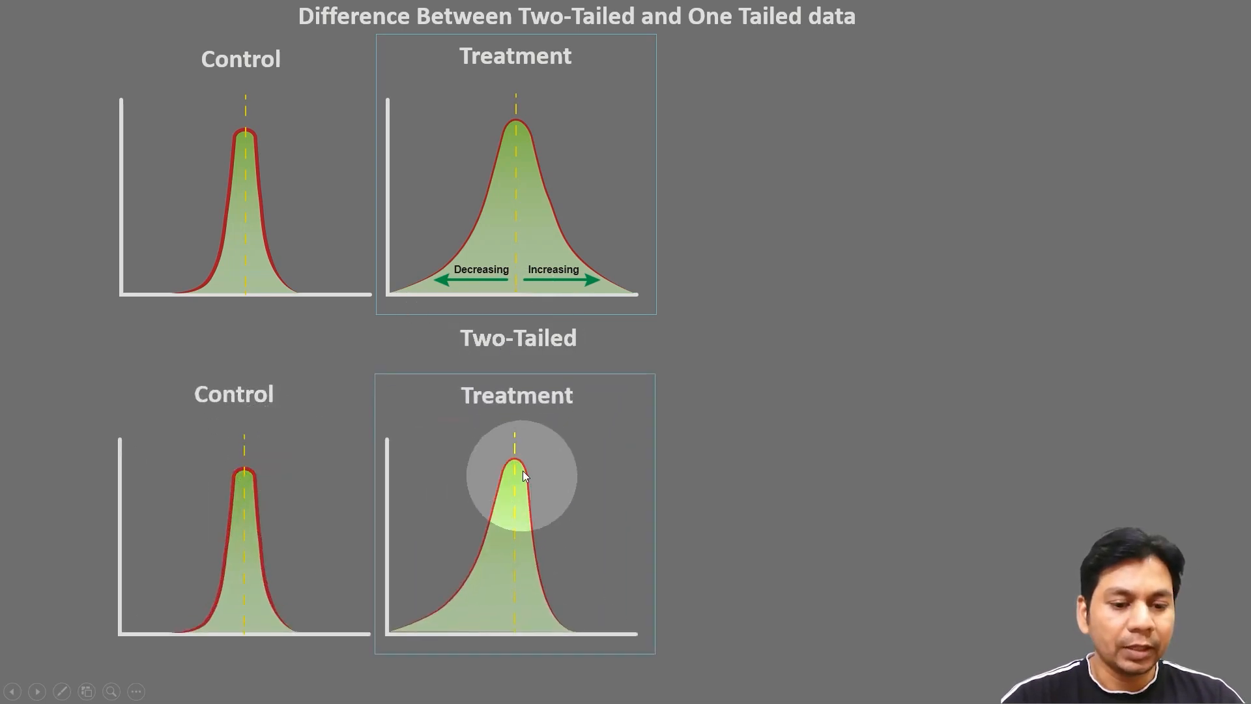
left_click(484, 480)
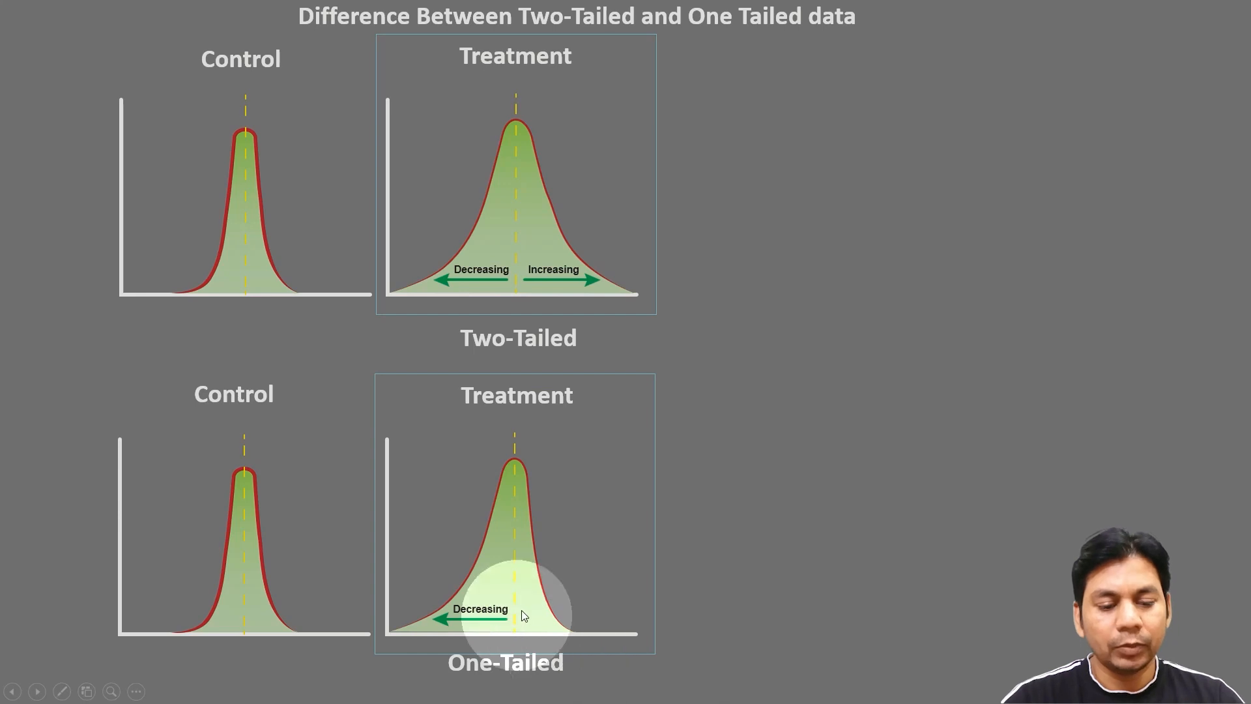
left_click(558, 594)
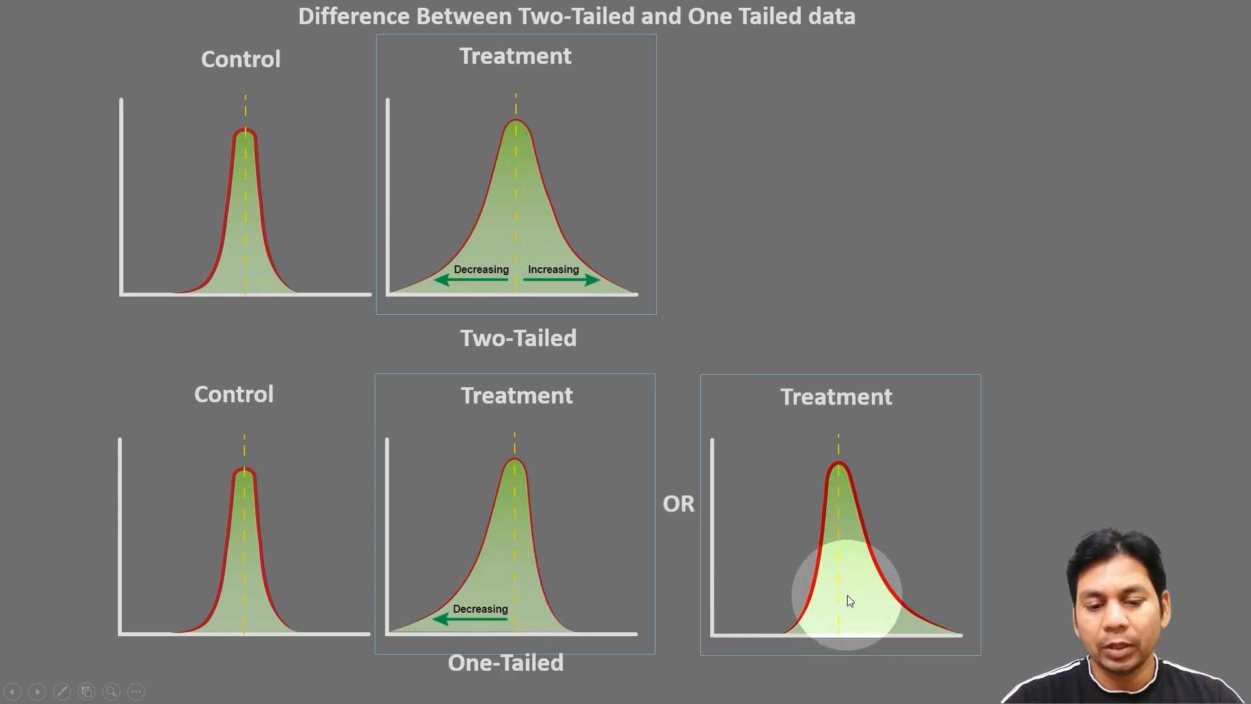
left_click(846, 595)
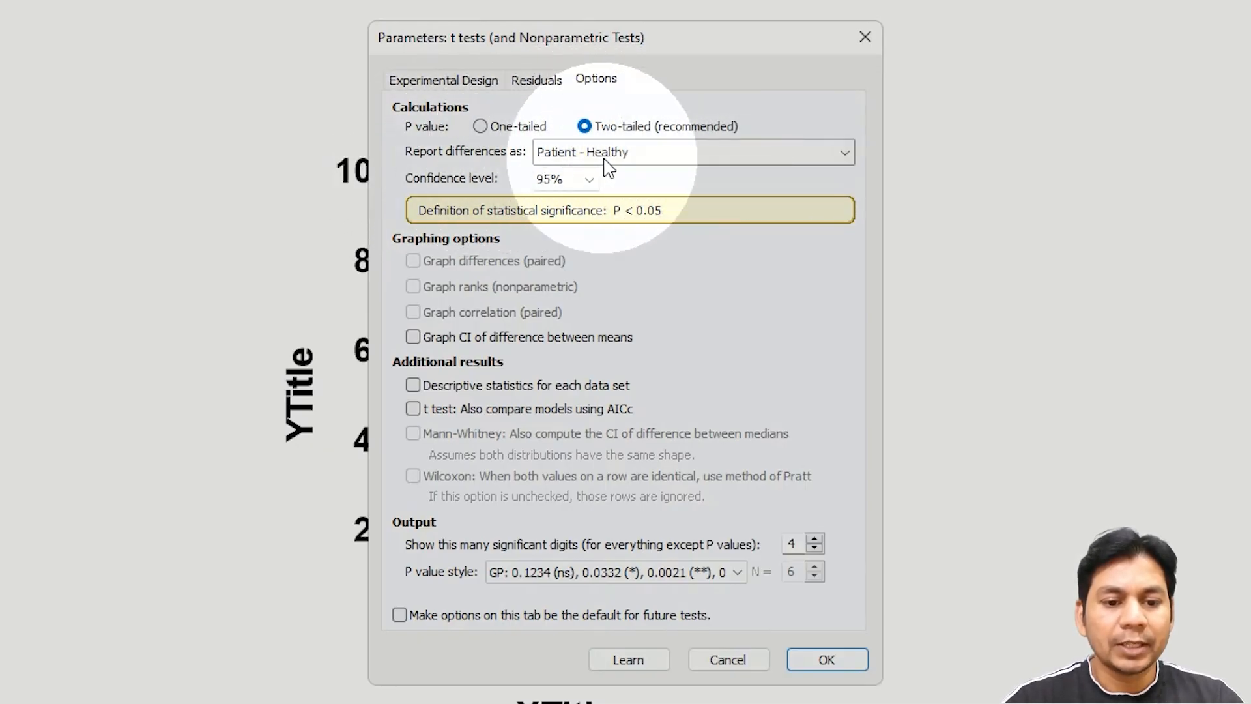
Step: Report differences as Patient - Healthy, choose the GP P value style, and run the unpaired t test
left_click(641, 154)
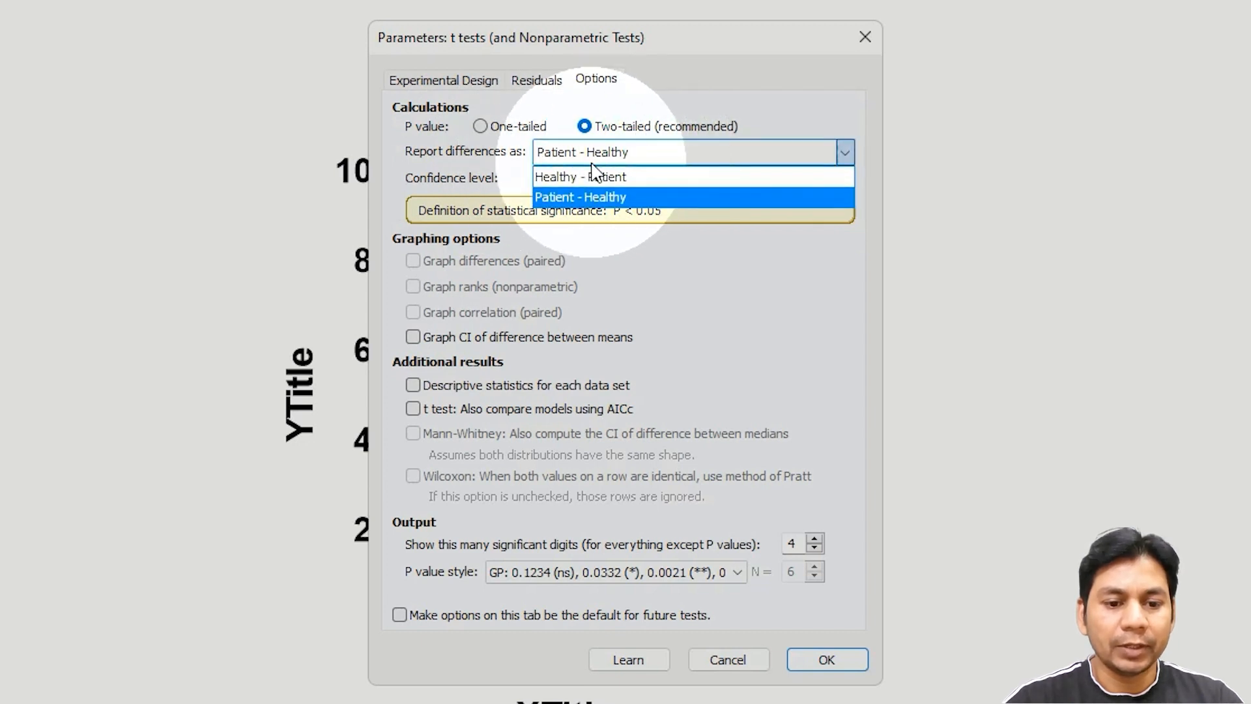
left_click(700, 157)
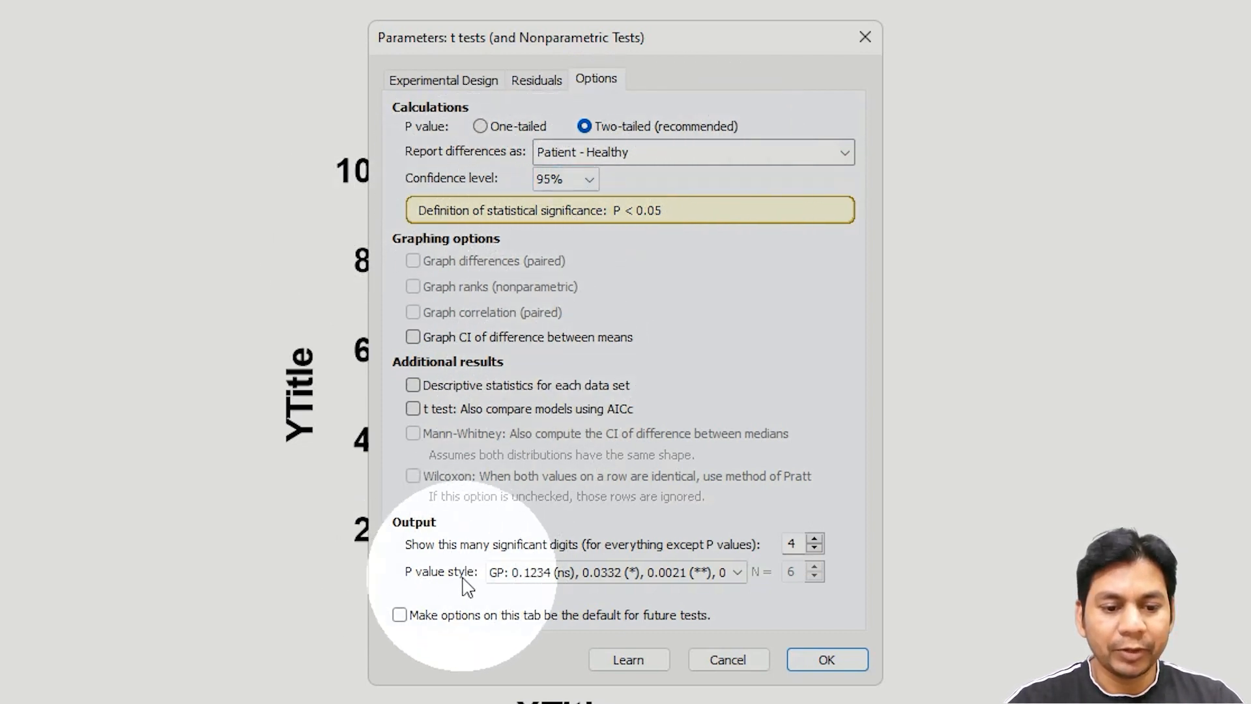
left_click(740, 575)
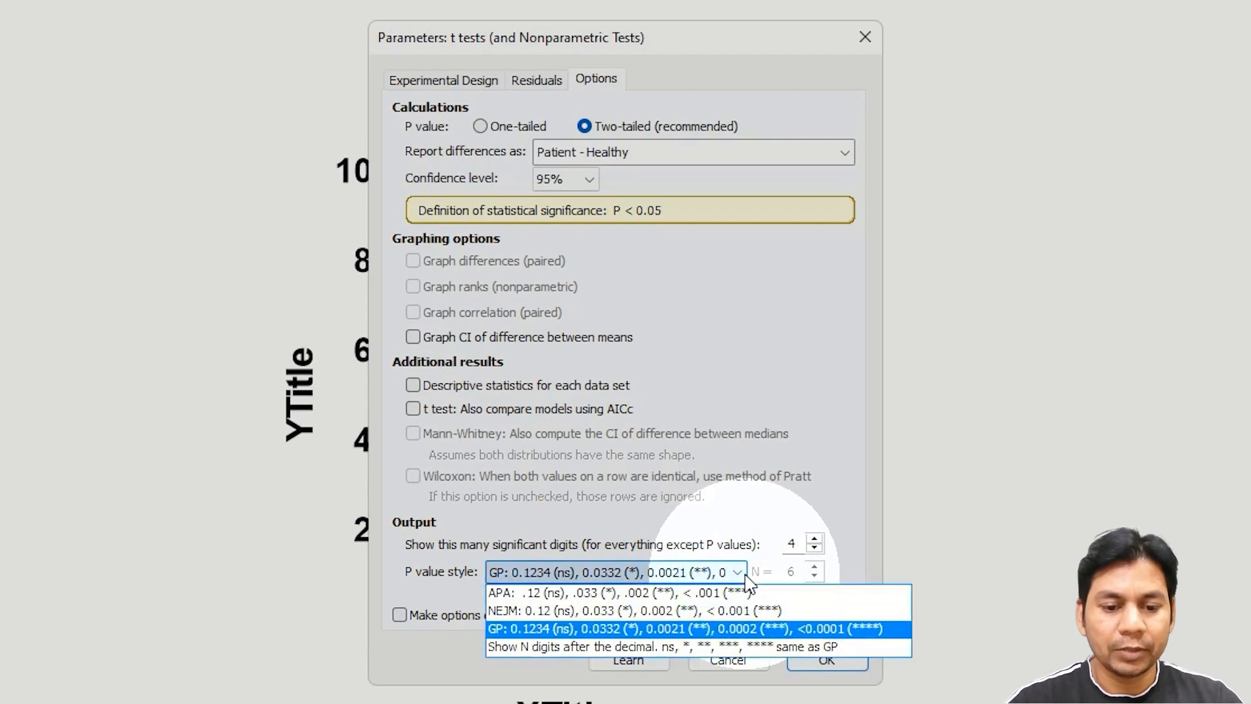
left_click(764, 638)
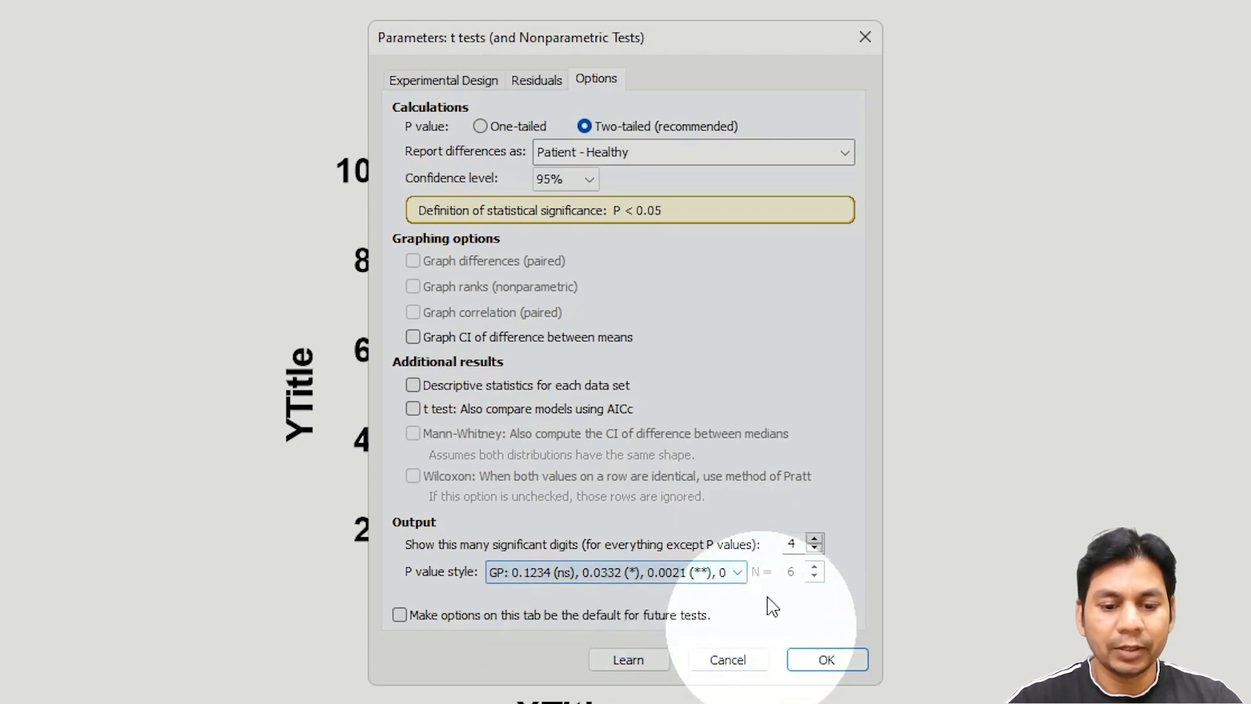
left_click(837, 665)
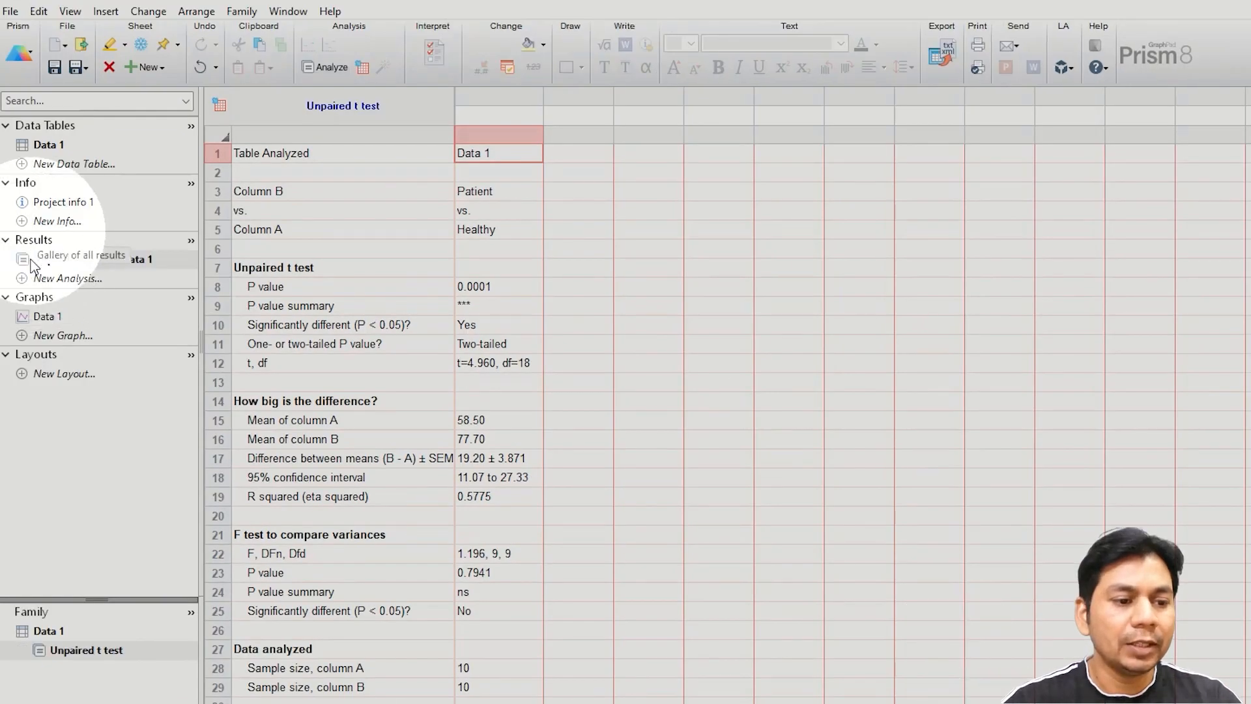
mouse_move(53, 270)
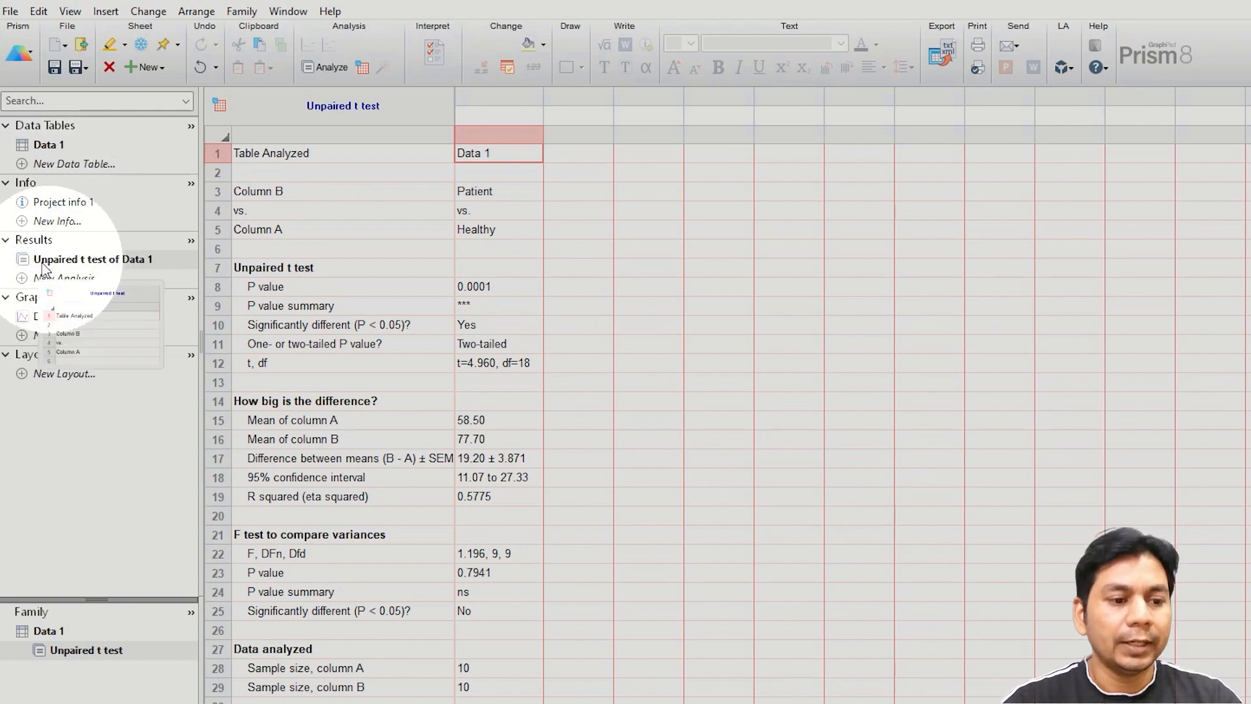